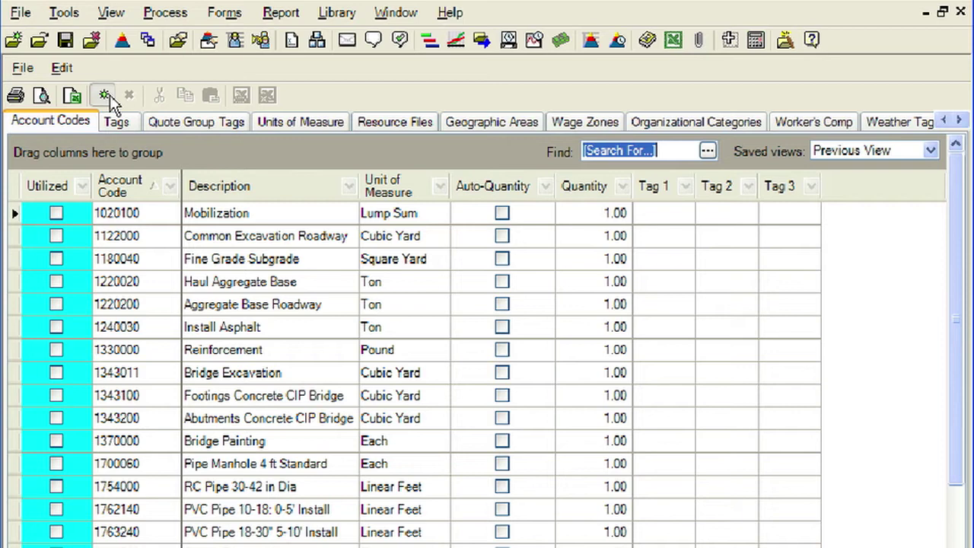
Step: Add account code 1110000 with the description Clearing and the unit of measure CY, and save the record
click(105, 96)
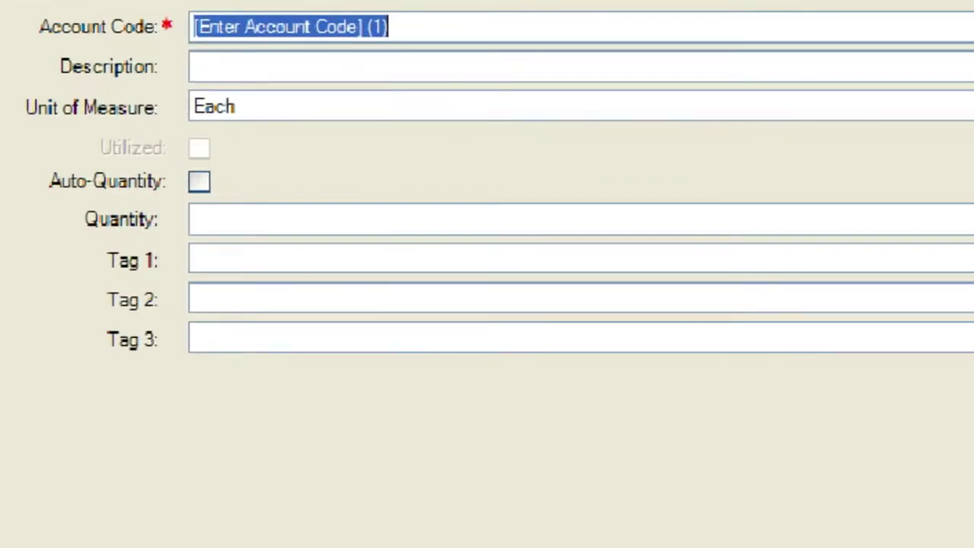
text(1110000)
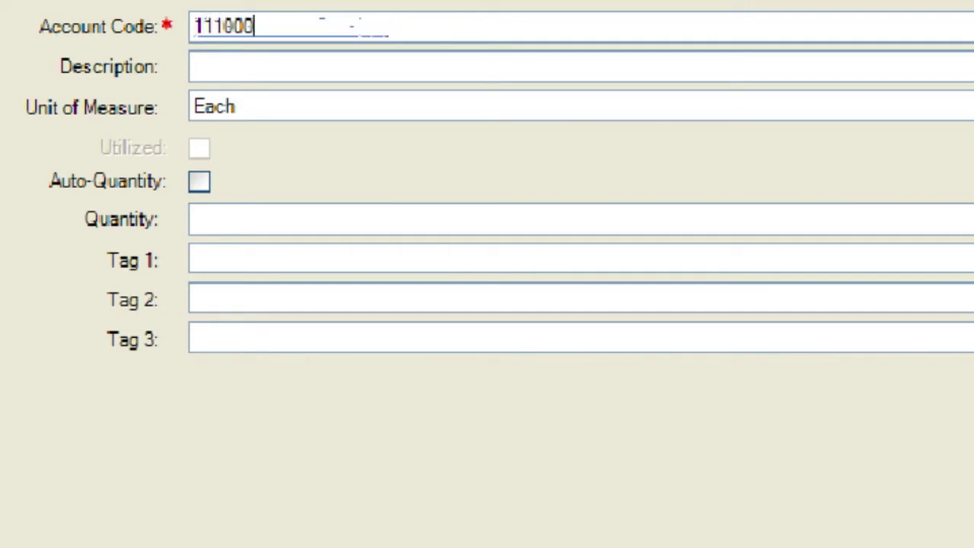
key(Tab)
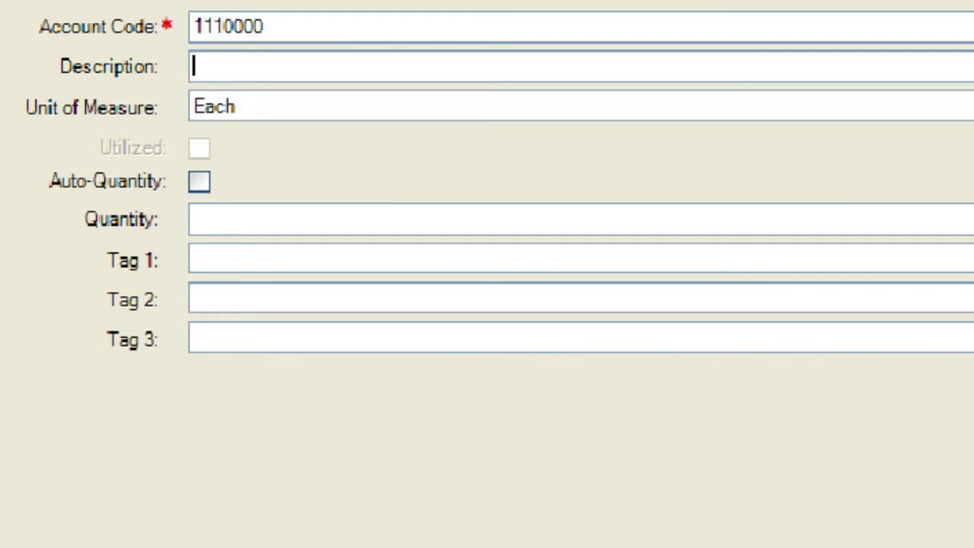
text(Clearing)
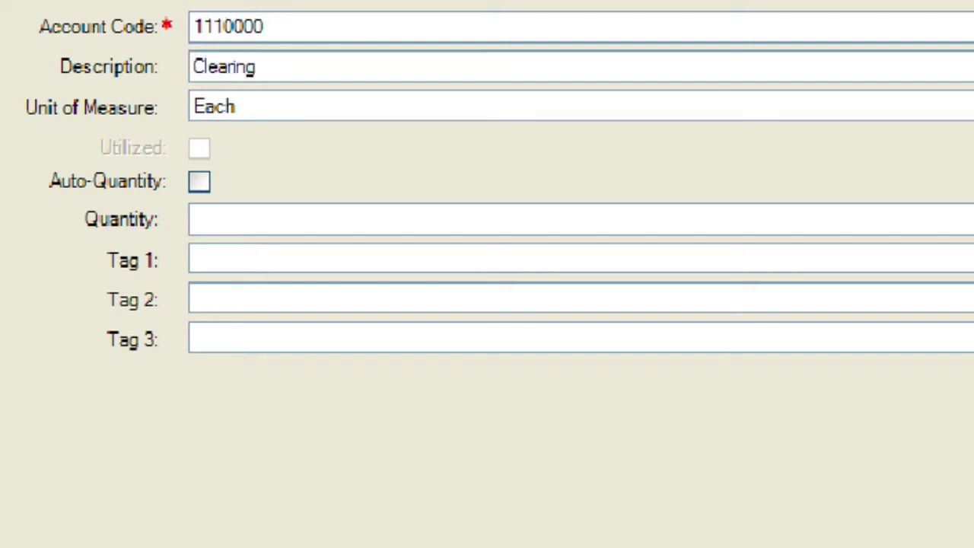
key(Tab)
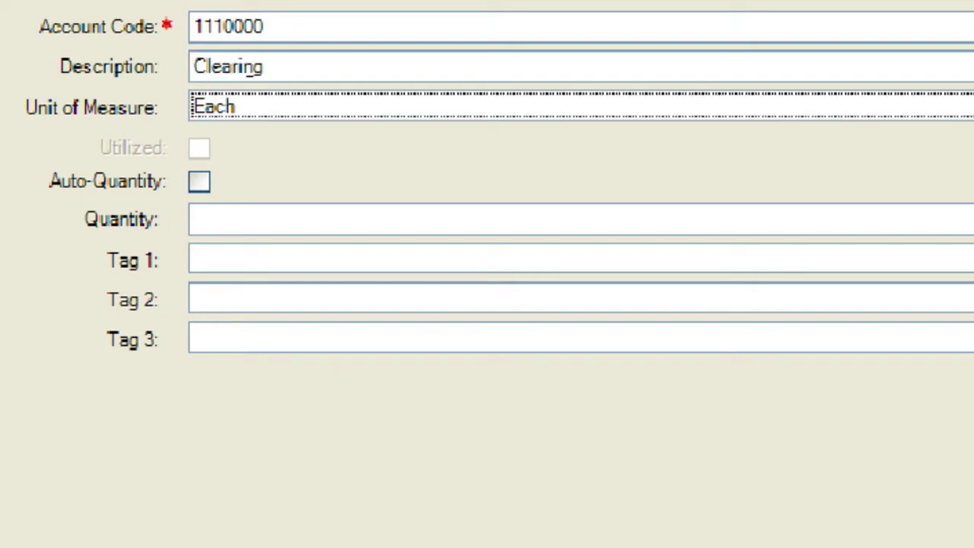
text(CY)
key(Return)
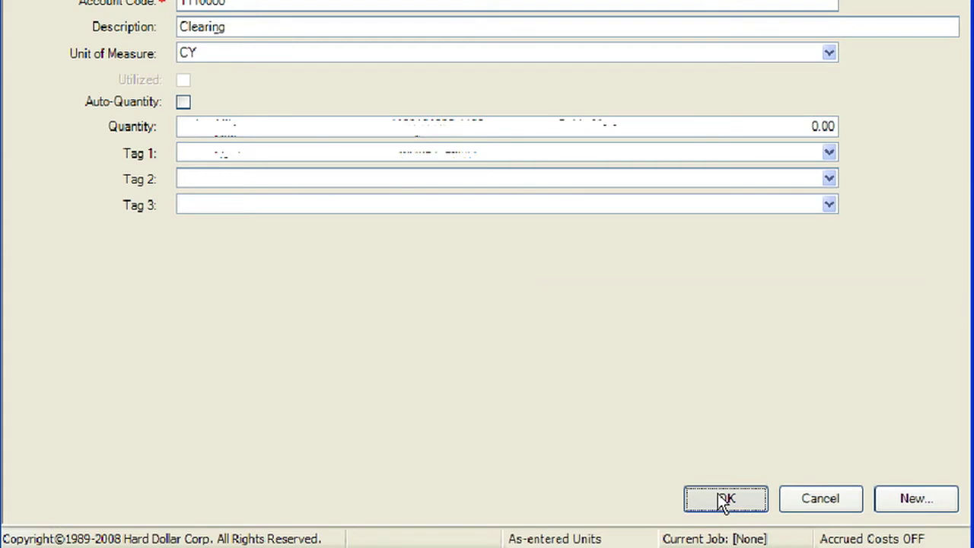
click(725, 500)
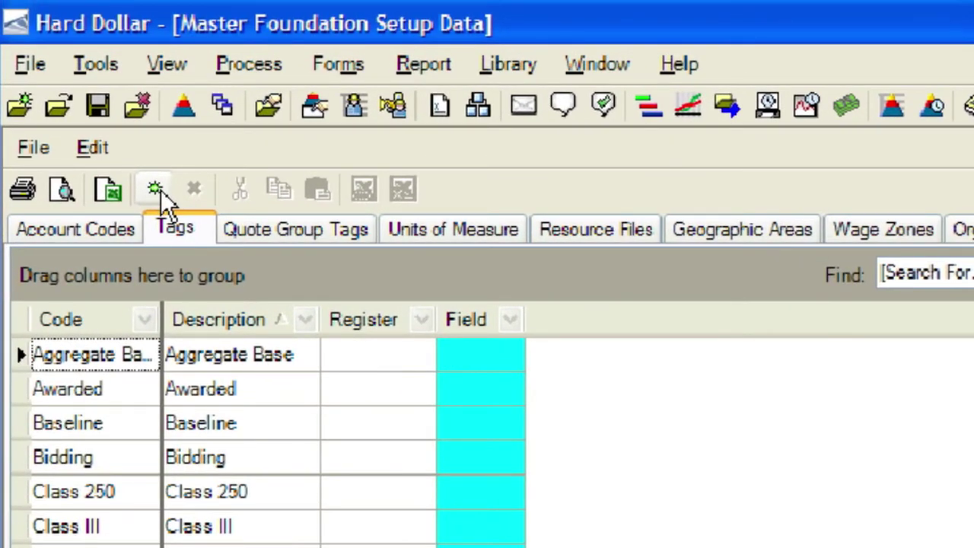
Step: Add a user tag with both the code and the description set to Bridge, and save it
click(161, 189)
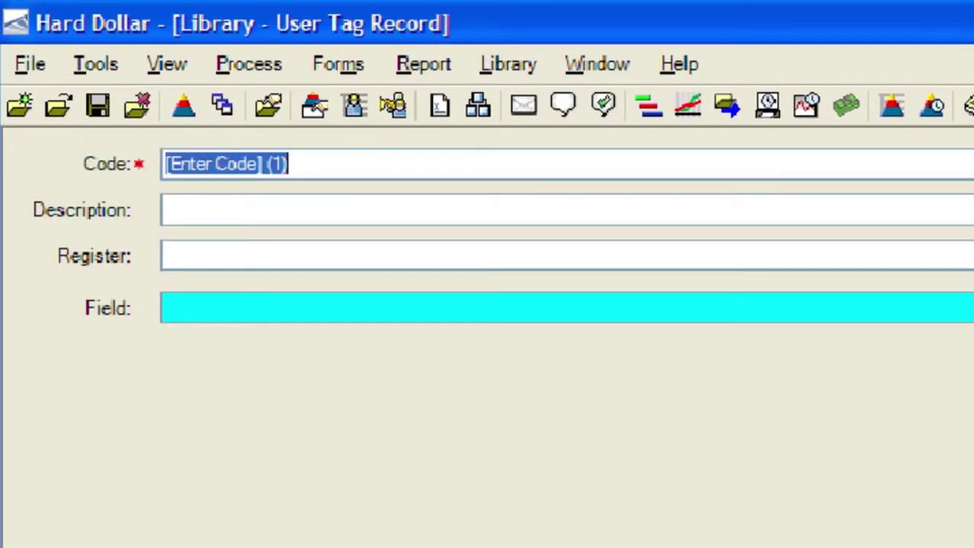
text(Bridge)
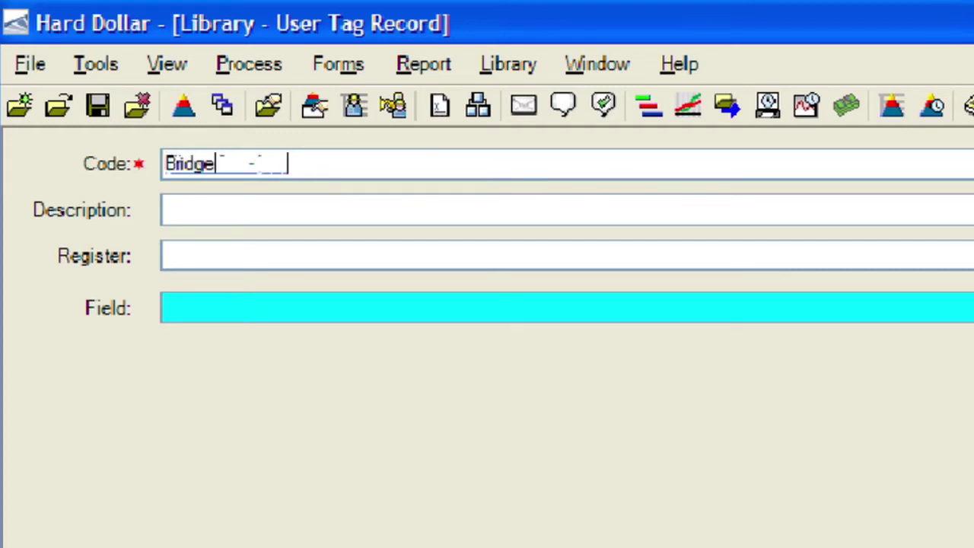
key(Tab)
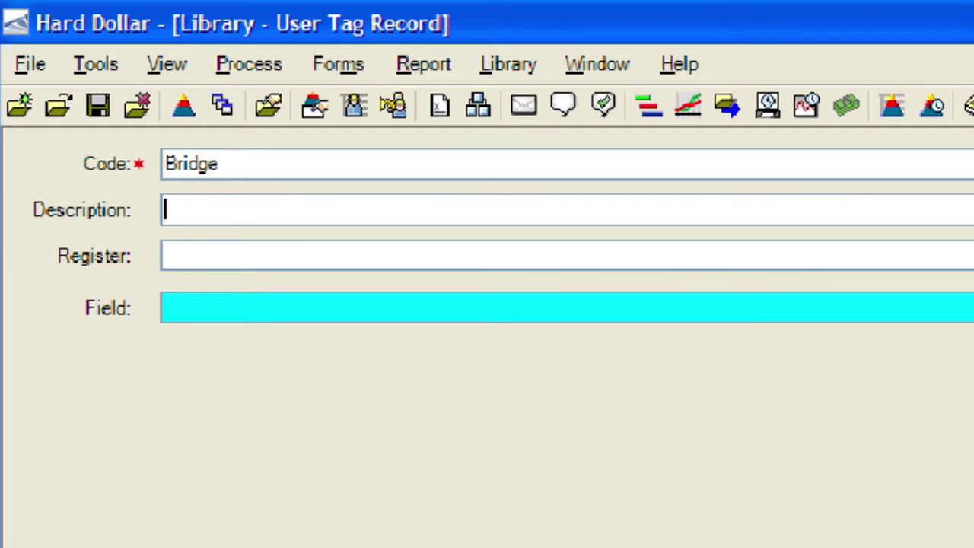
text(Bridge)
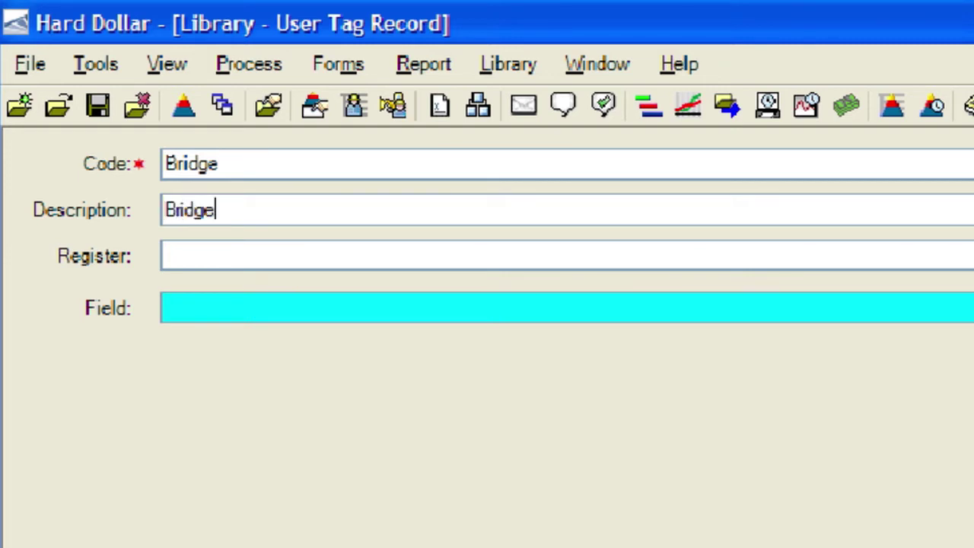
key(Tab)
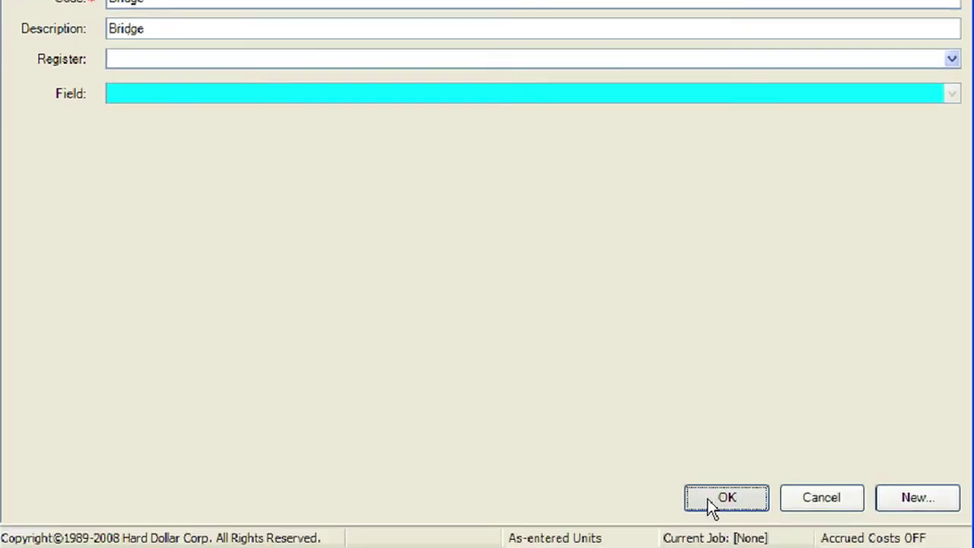
click(712, 503)
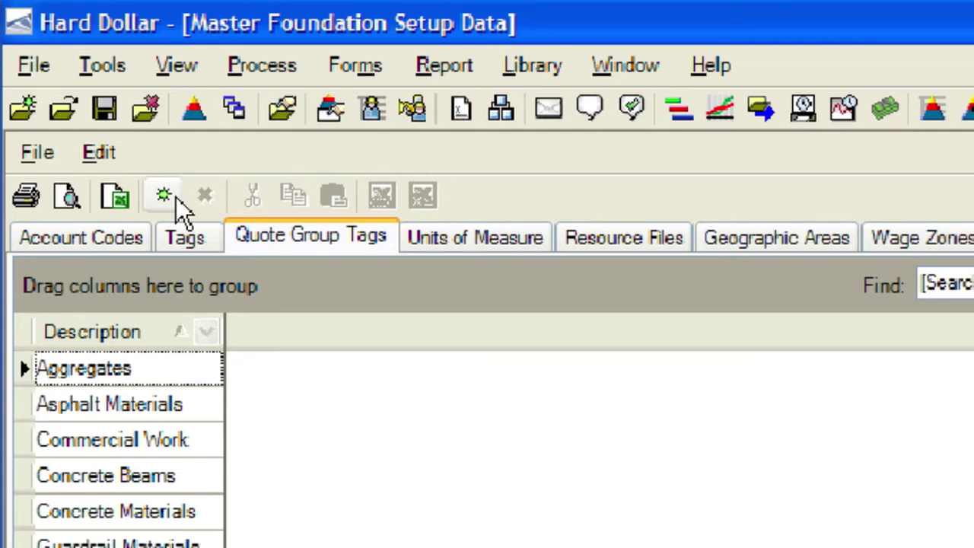
Step: Create a quote group tag record with the description Bridge Work
click(172, 195)
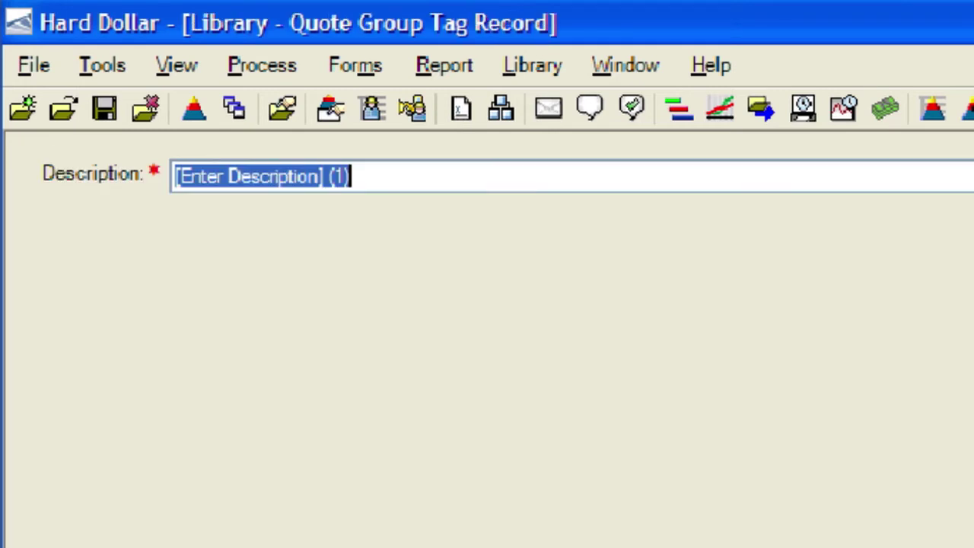
text(Br)
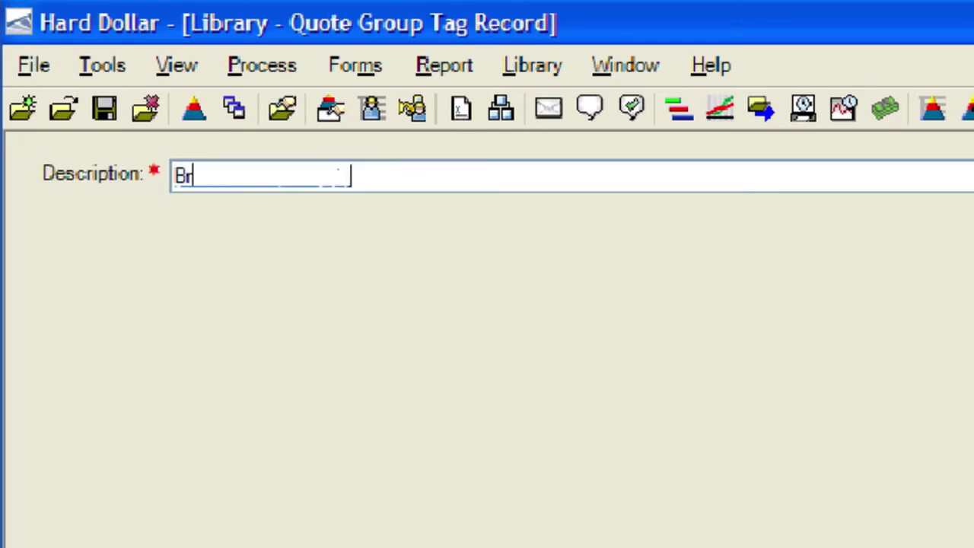
text(idge Work)
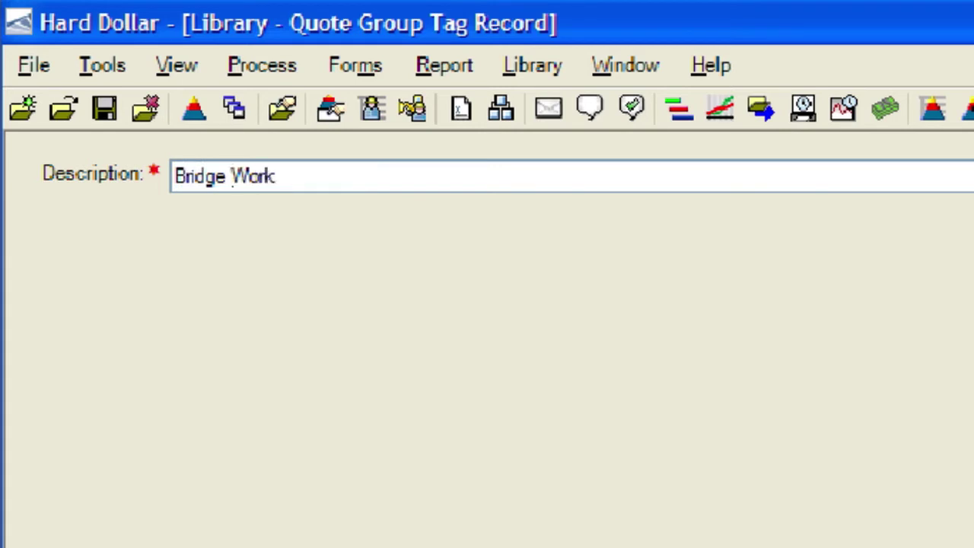
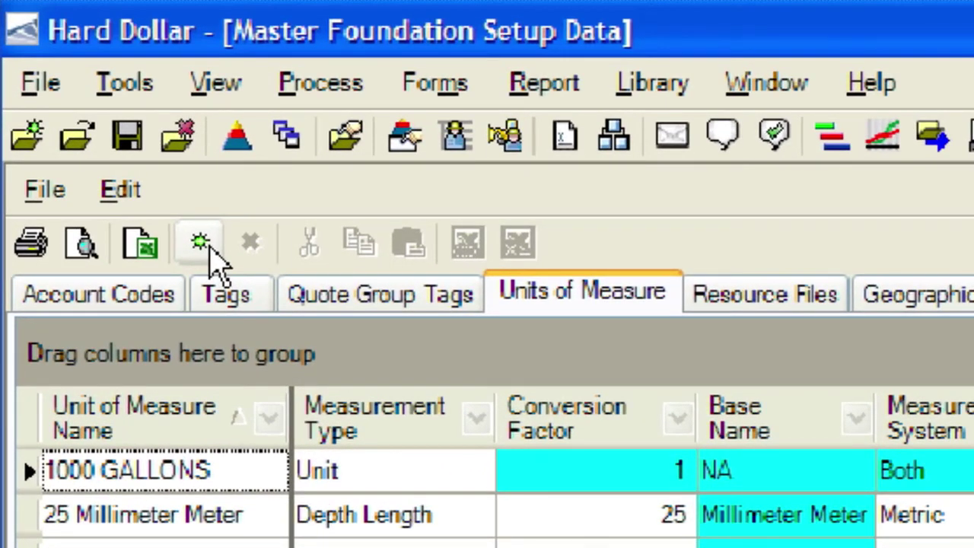
Step: Create a unit of measure named YD with measurement type Length and measurement system English
click(209, 245)
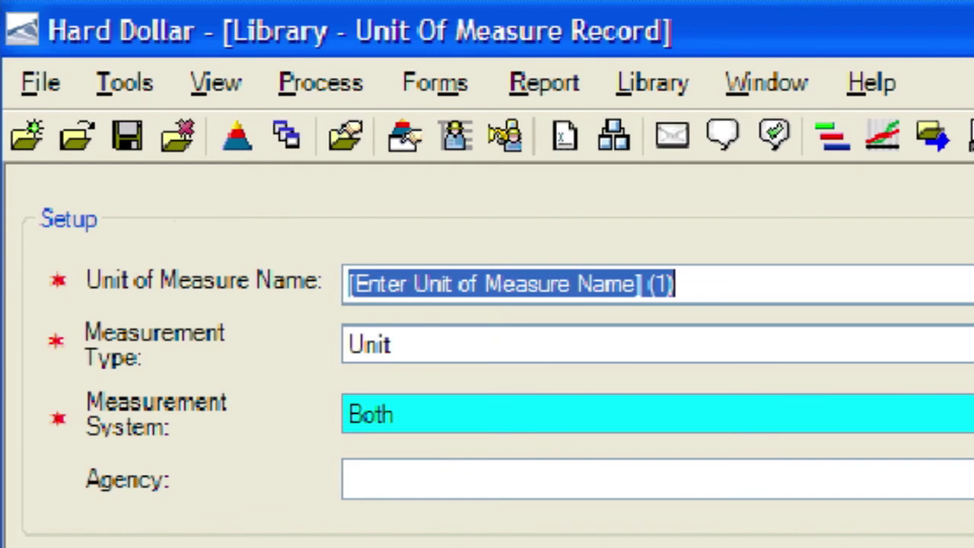
text(YD)
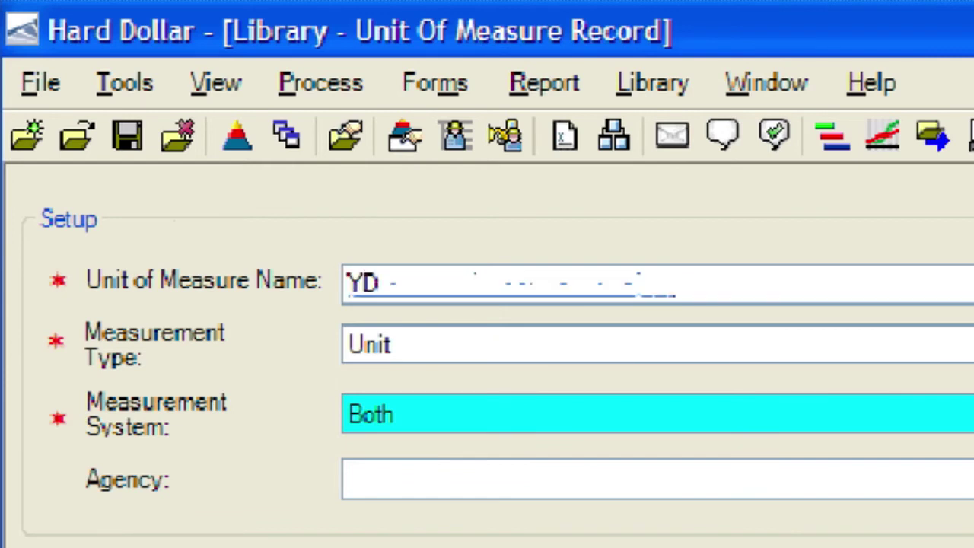
key(Tab)
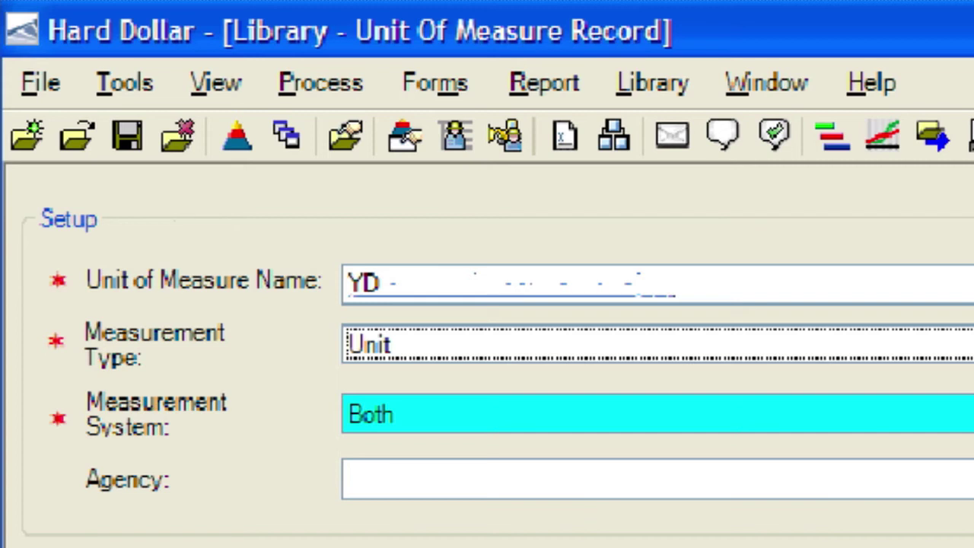
text(Length)
key(Tab)
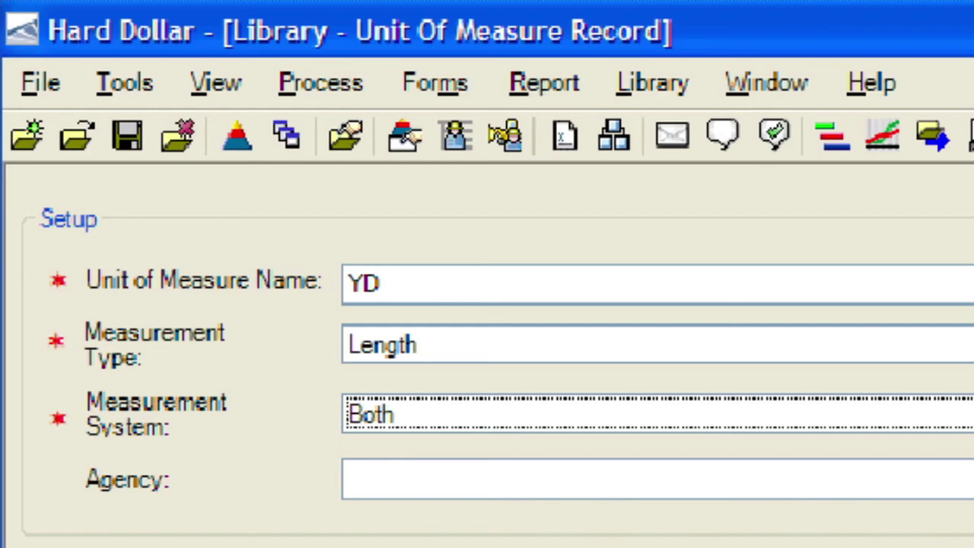
text(E)
key(Tab)
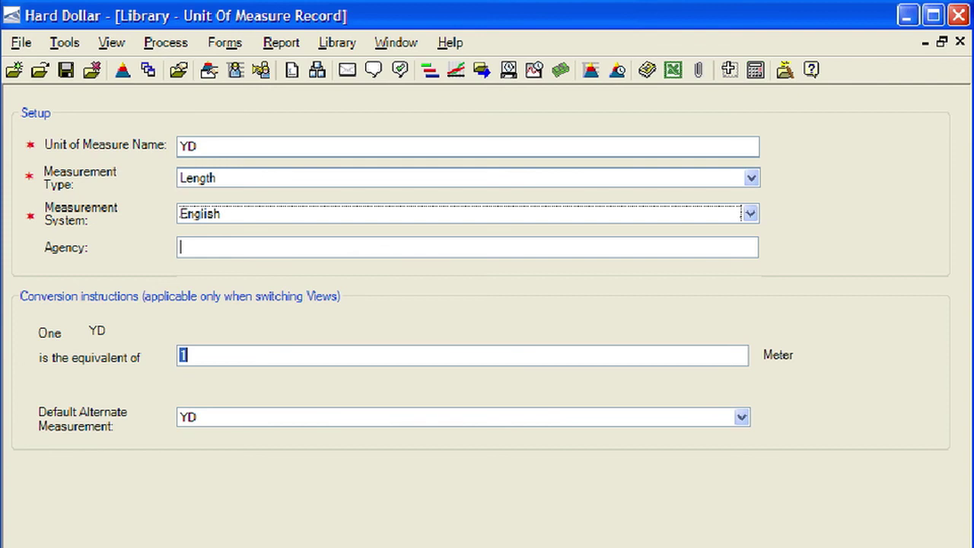
Step: Set one YD equivalent to 0.9144 meter, choose Meter as the default alternate measurement, and save the unit
key(BackSpace)
text(0.9144)
key(Tab)
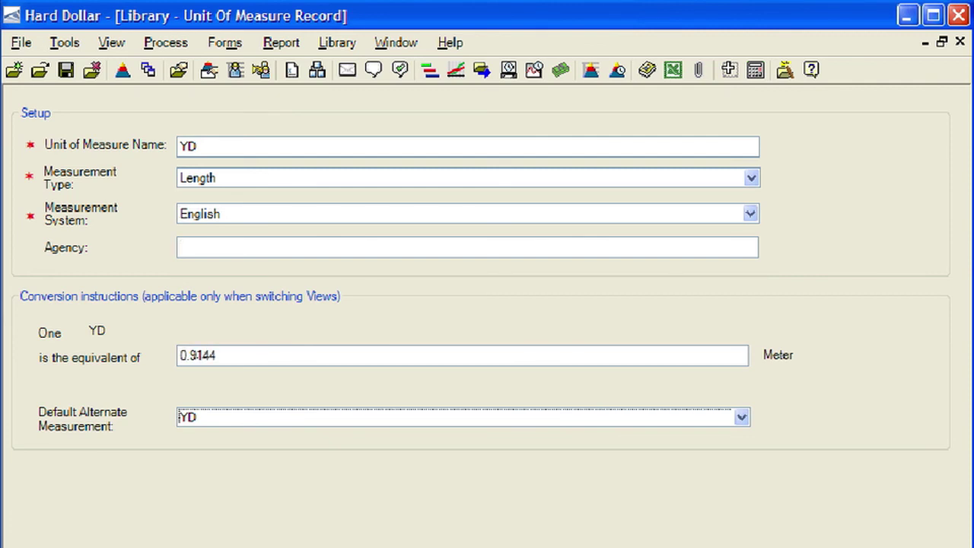
key(alt+Down)
key(m)
key(Return)
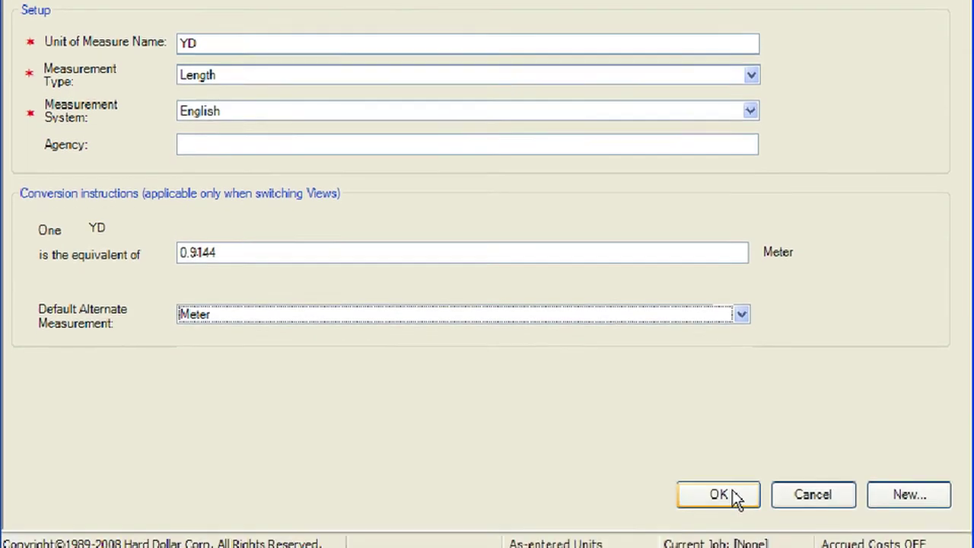
click(732, 483)
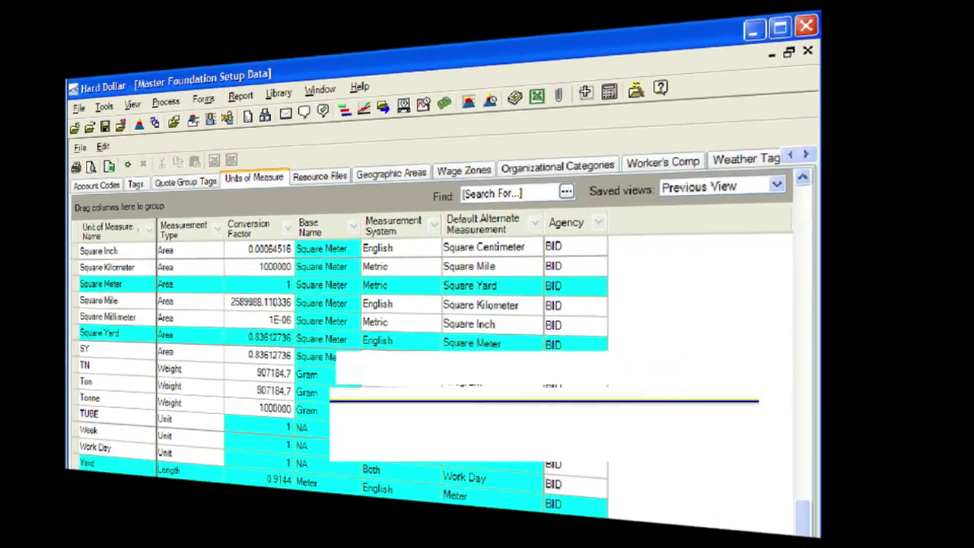